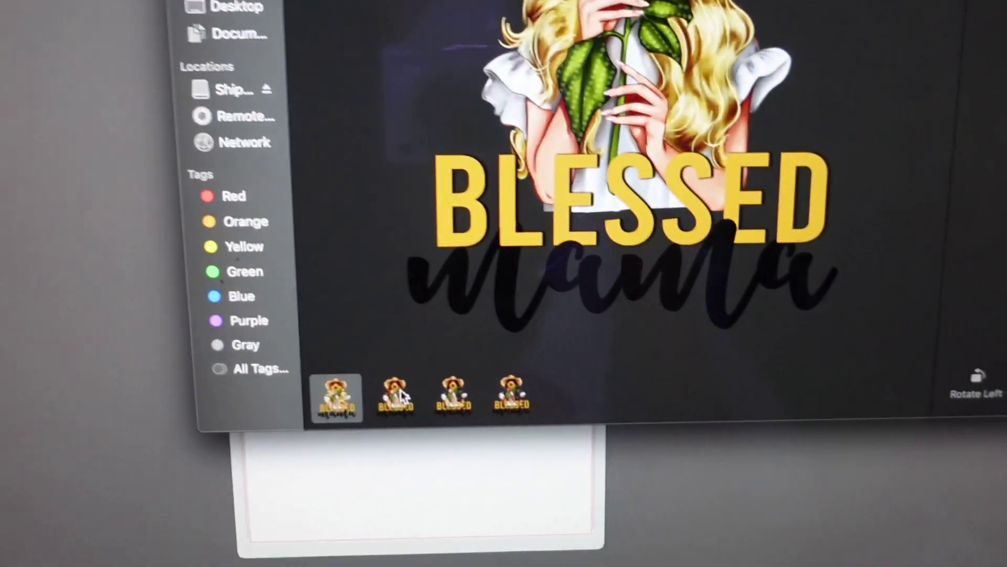
- Preview the redhead and black-haired Blessed Mama thumbnails, ending on the redhead PNG
{"action": "left_click", "coordinate": [396, 393]}
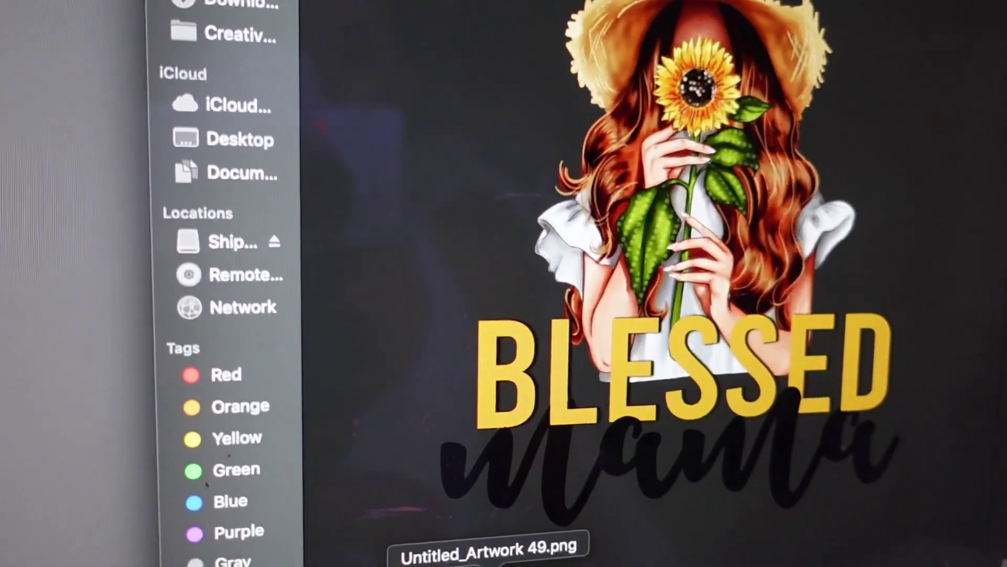
{"action": "left_click", "coordinate": [470, 564]}
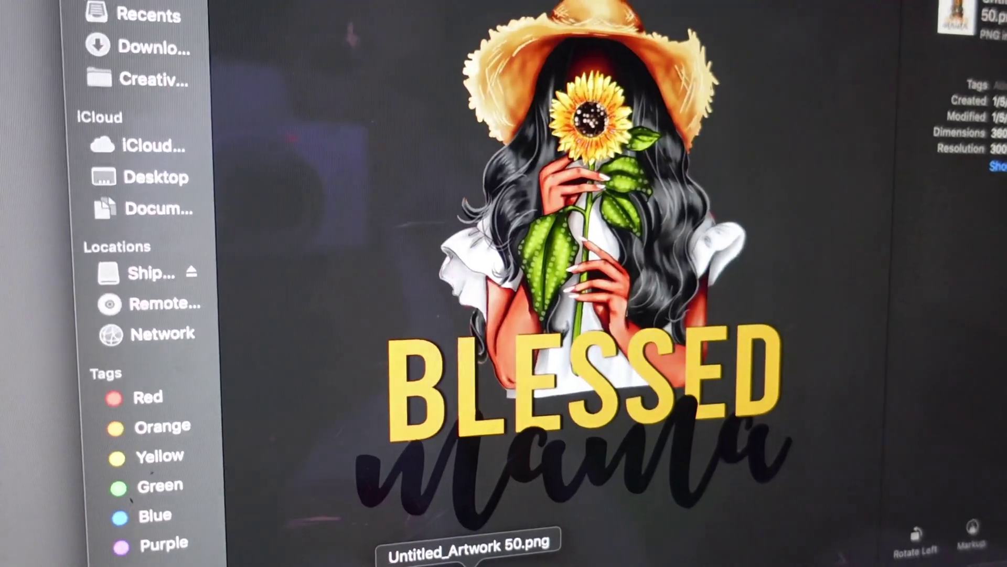
{"action": "left_click", "coordinate": [397, 563]}
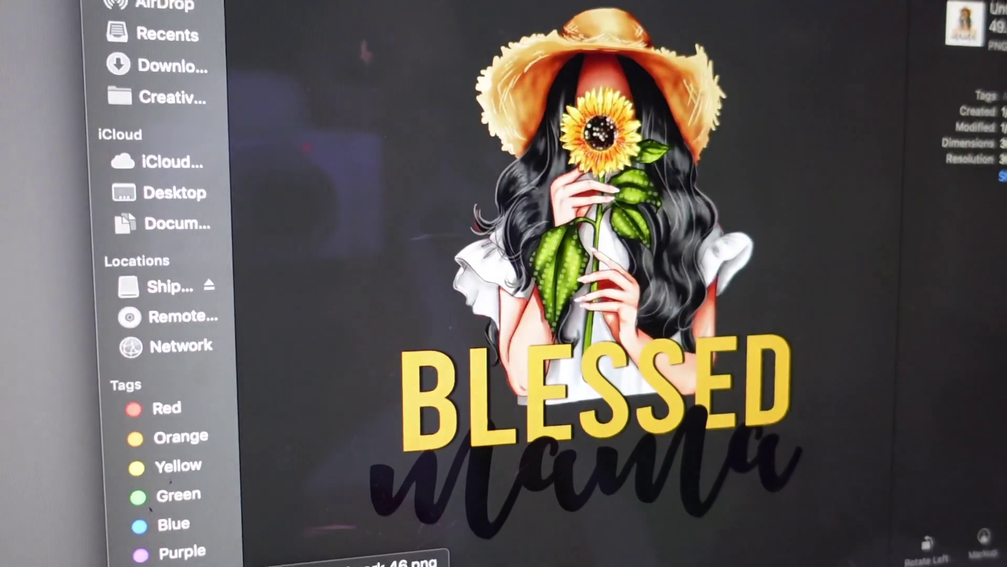
{"action": "left_click", "coordinate": [378, 564]}
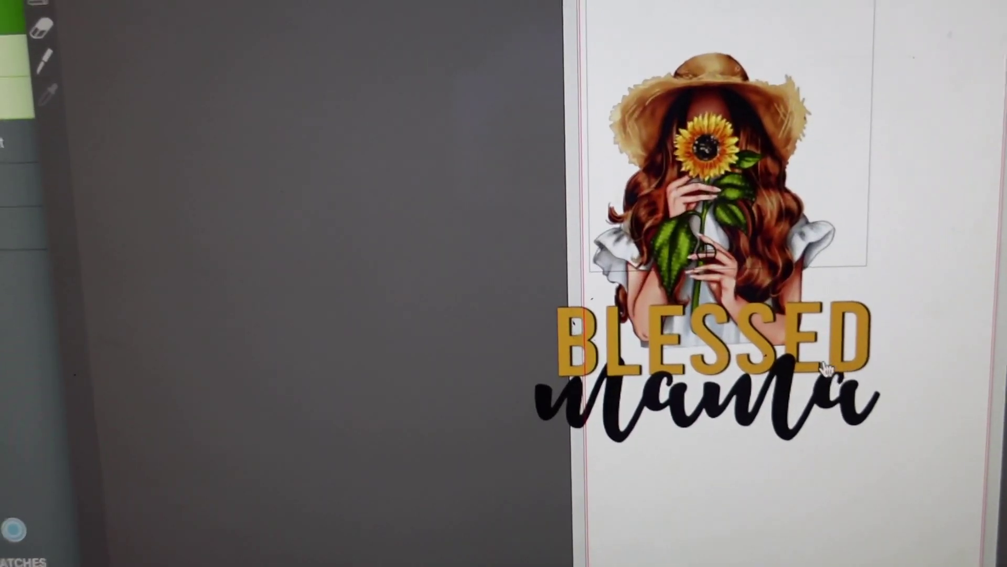
- Scale the selected Blessed Mama design from 12 inches down to about 9.05 inches square
{"action": "left_click", "coordinate": [867, 252]}
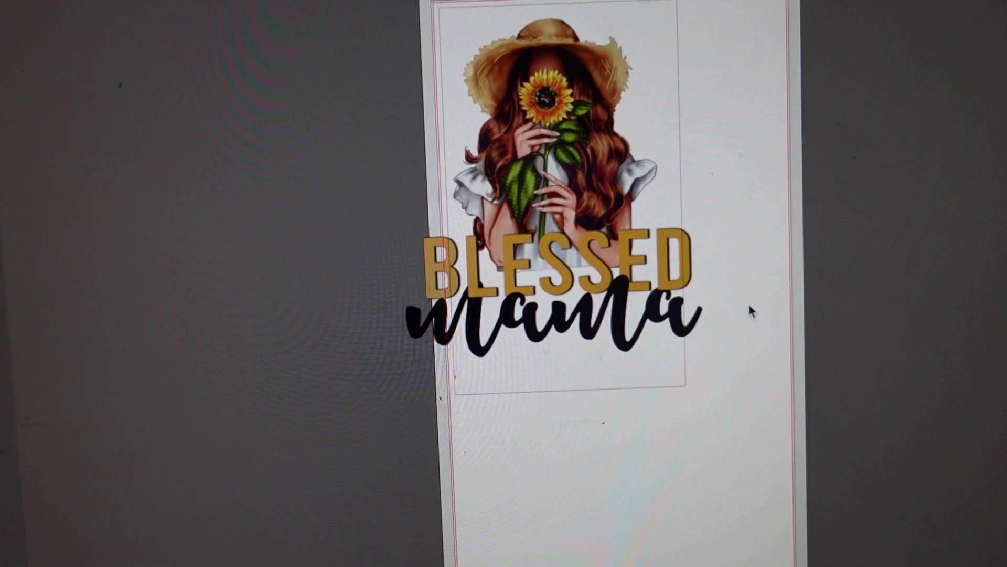
{"action": "left_click", "coordinate": [728, 351]}
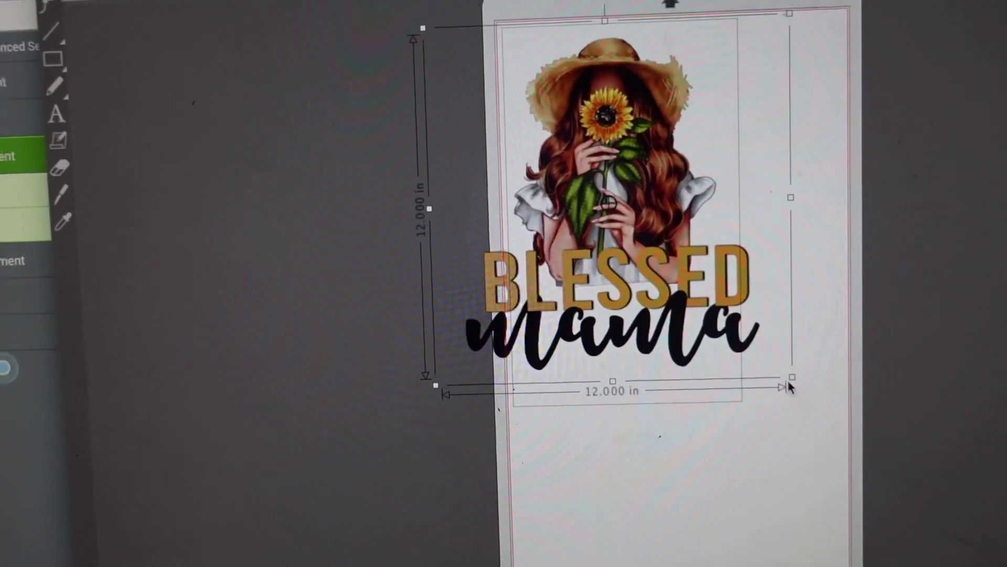
{"action": "mouse_move", "coordinate": [789, 386]}
{"action": "left_mouse_down"}
{"action": "mouse_move", "coordinate": [738, 307]}
{"action": "mouse_move", "coordinate": [785, 296]}
{"action": "left_mouse_up"}
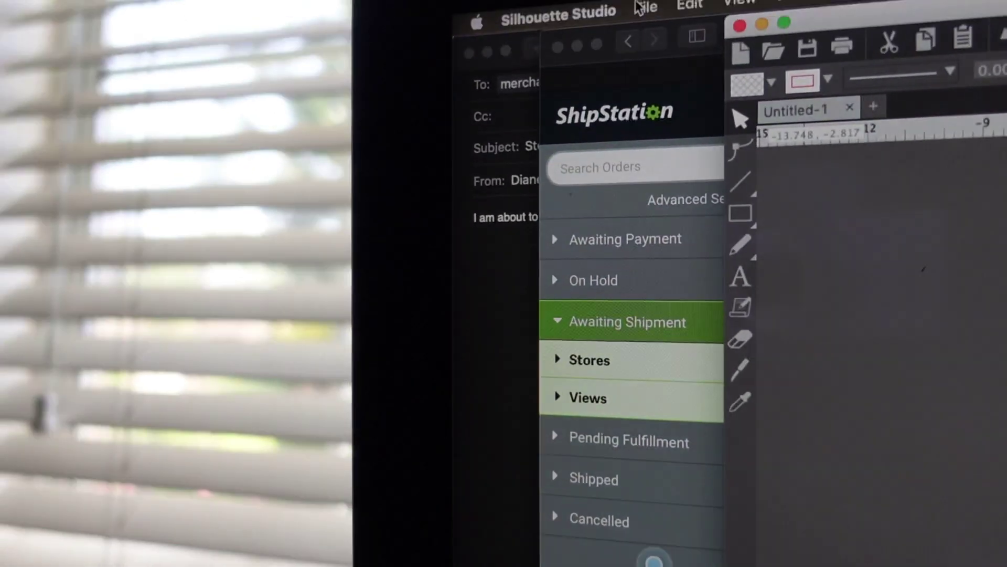
- Print 2 horizontally flipped copies on EPSON ET-4760 Series 3 with the Sublimation printing preset
{"action": "left_click", "coordinate": [649, 16]}
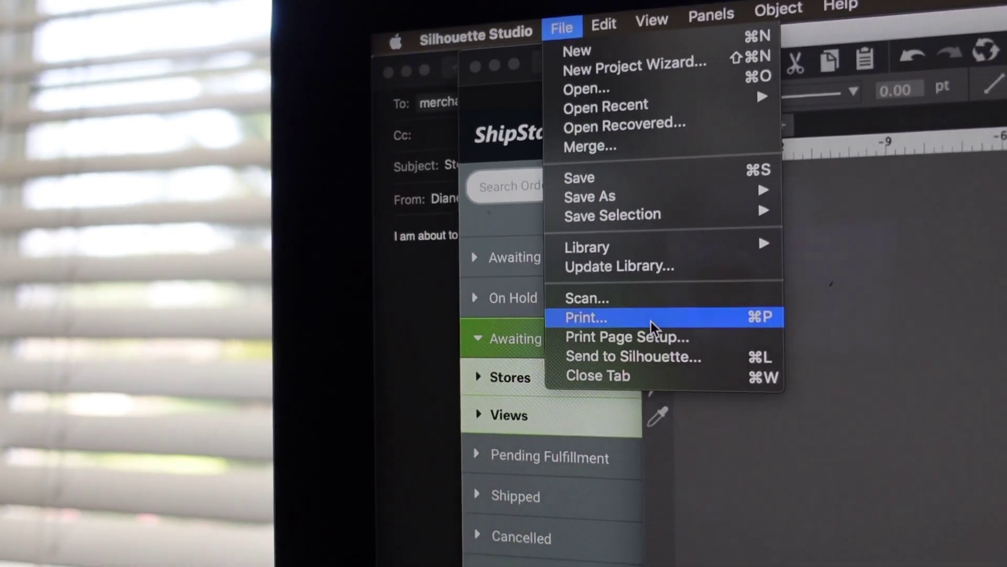
{"action": "left_click", "coordinate": [688, 329]}
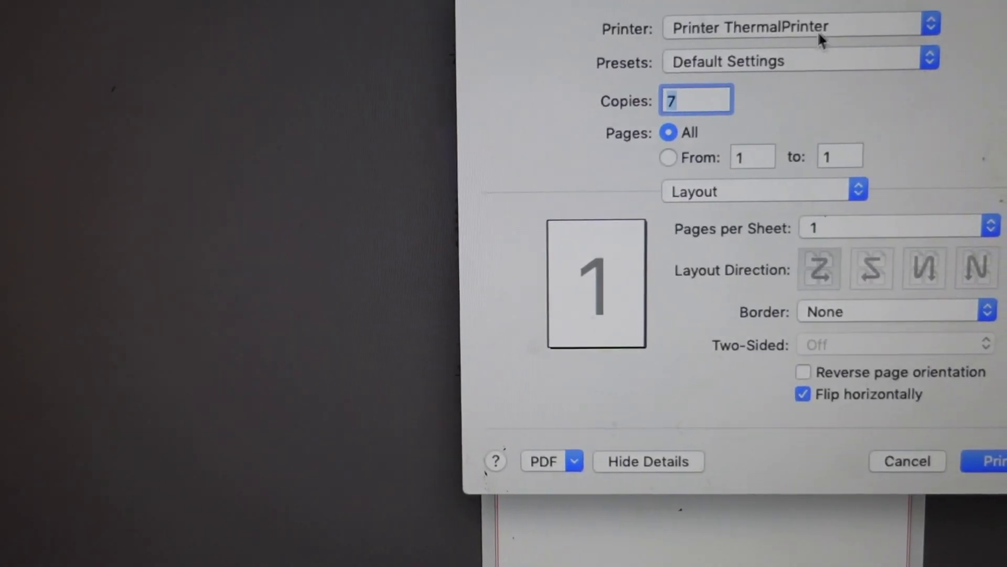
{"action": "left_click", "coordinate": [857, 29]}
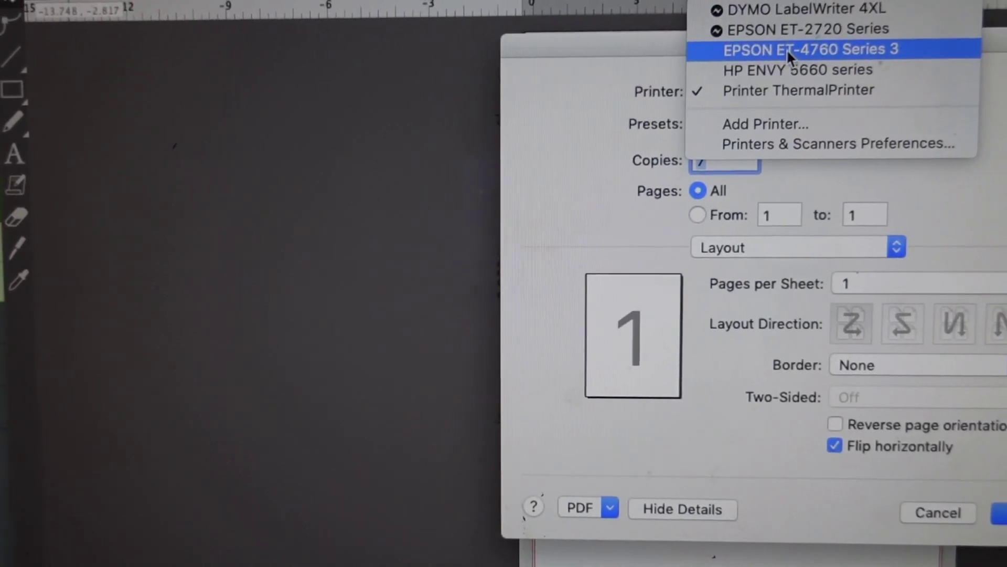
{"action": "key", "text": "Escape"}
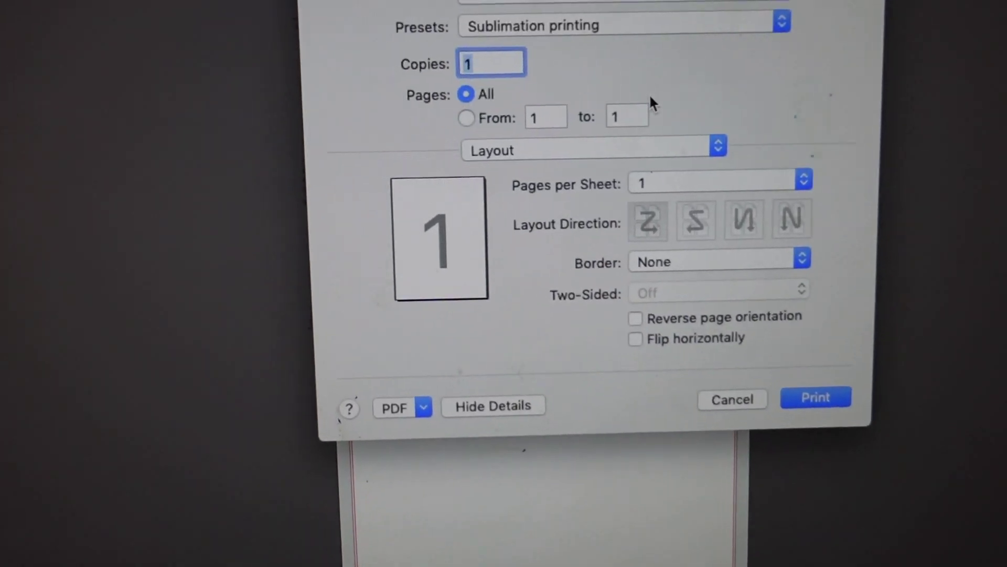
{"action": "type", "text": "2"}
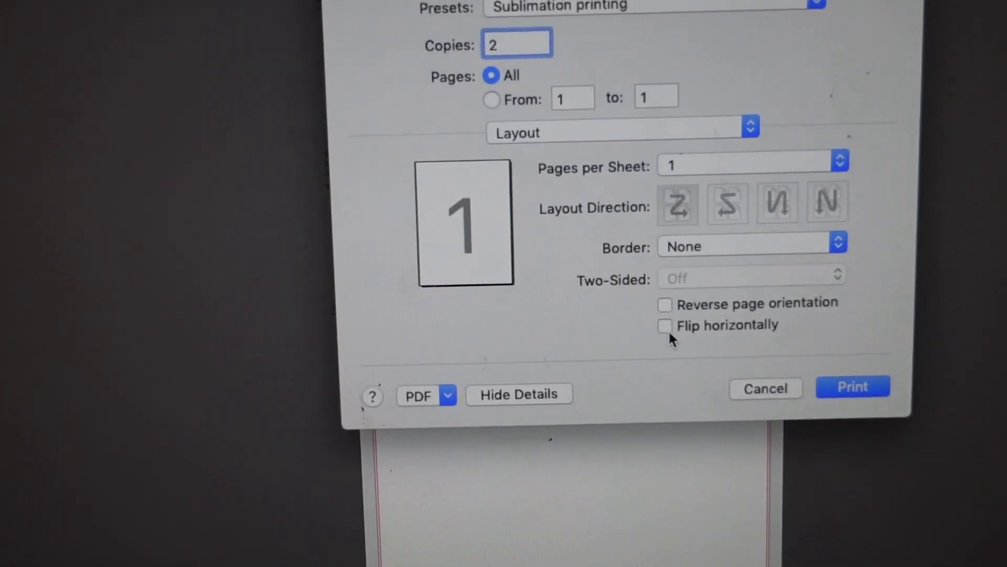
{"action": "left_click", "coordinate": [628, 317]}
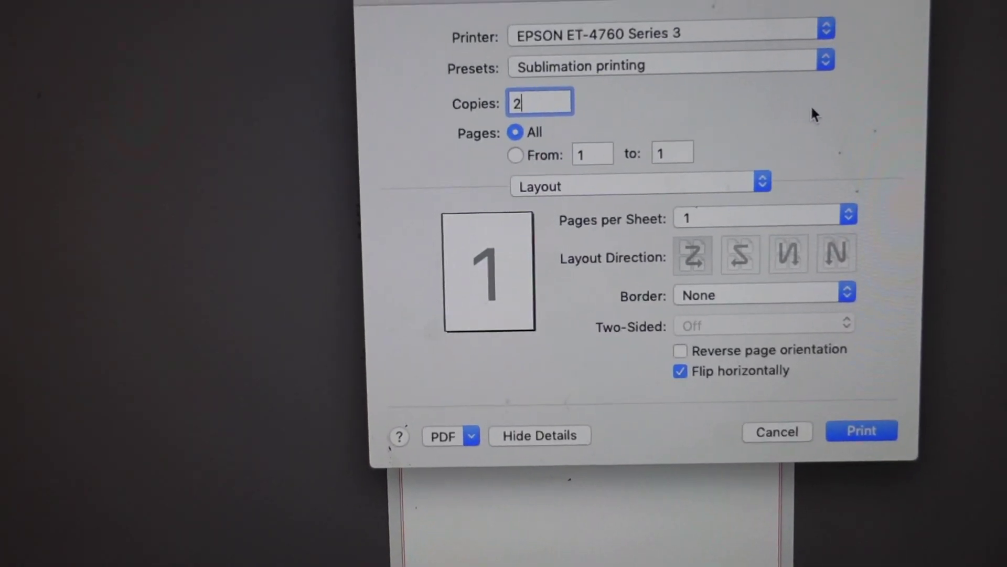
{"action": "left_click", "coordinate": [839, 430]}
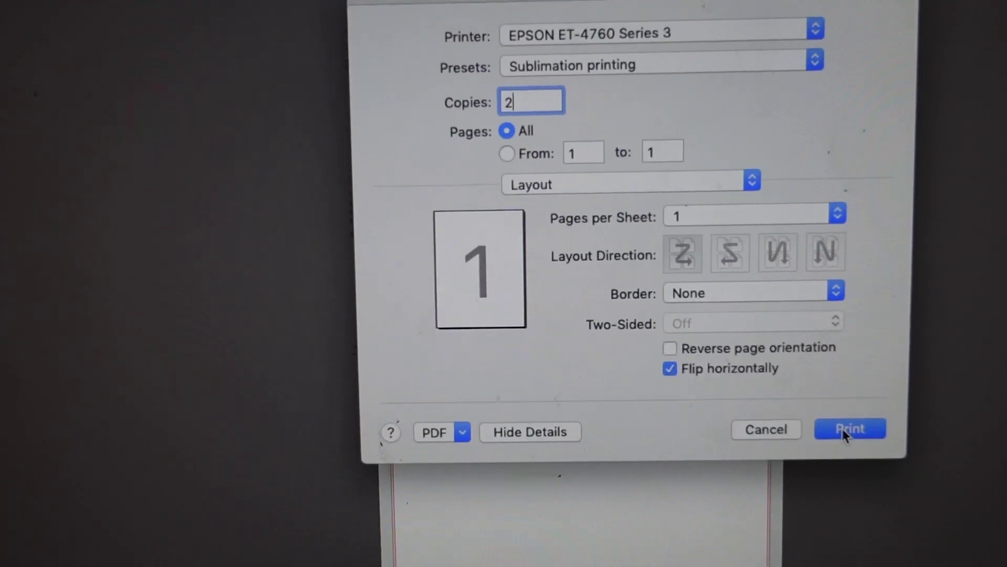